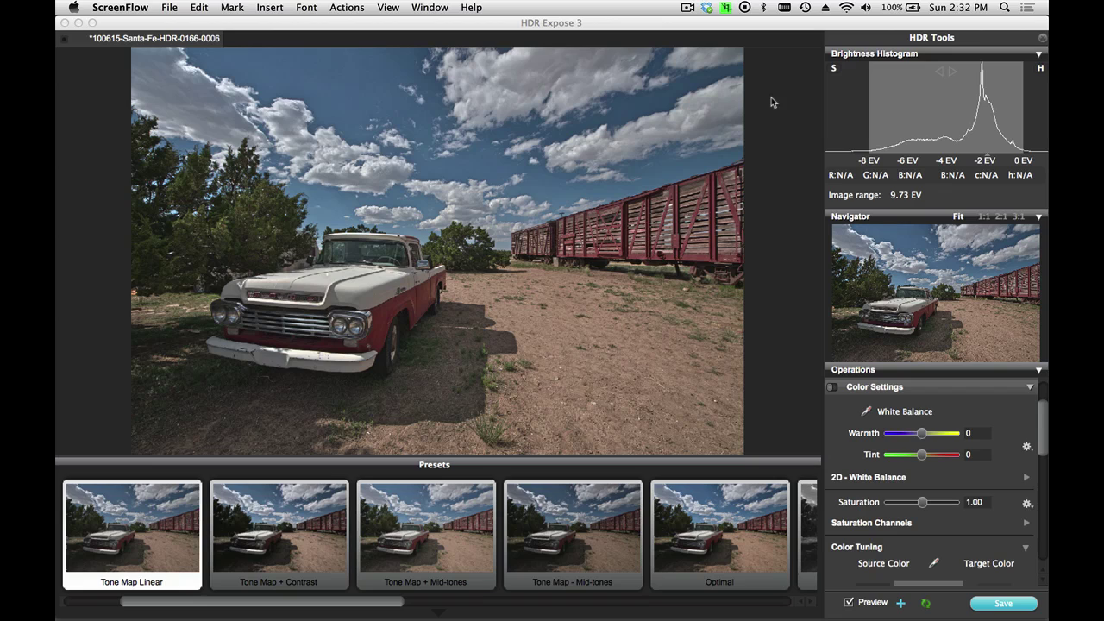
Collapse the Navigator and Brightness Histogram panels
click(1038, 217)
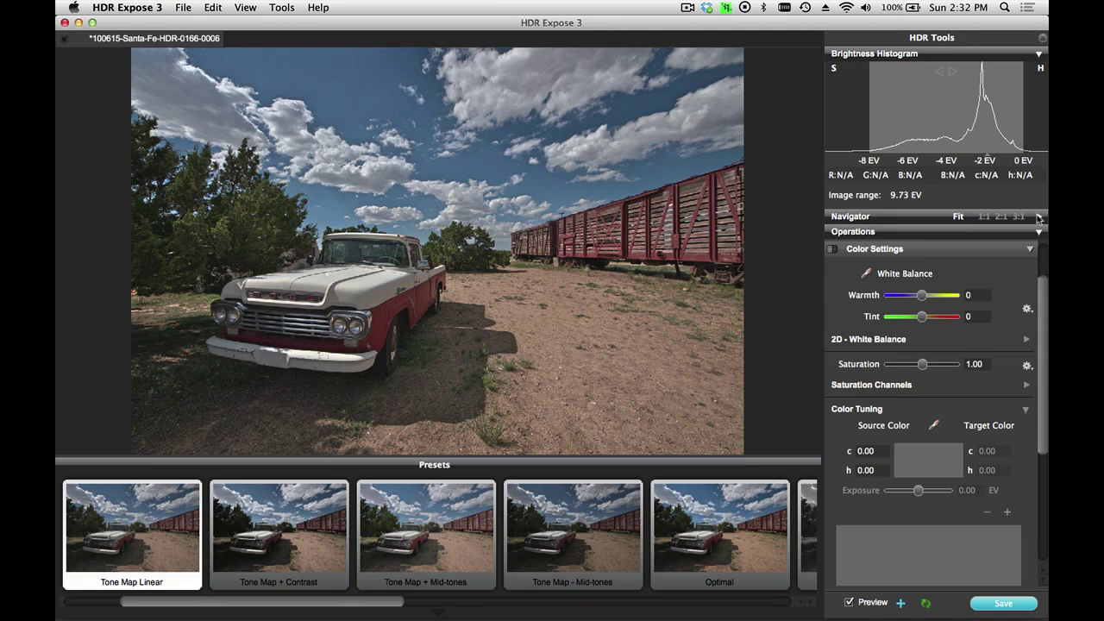
click(1037, 56)
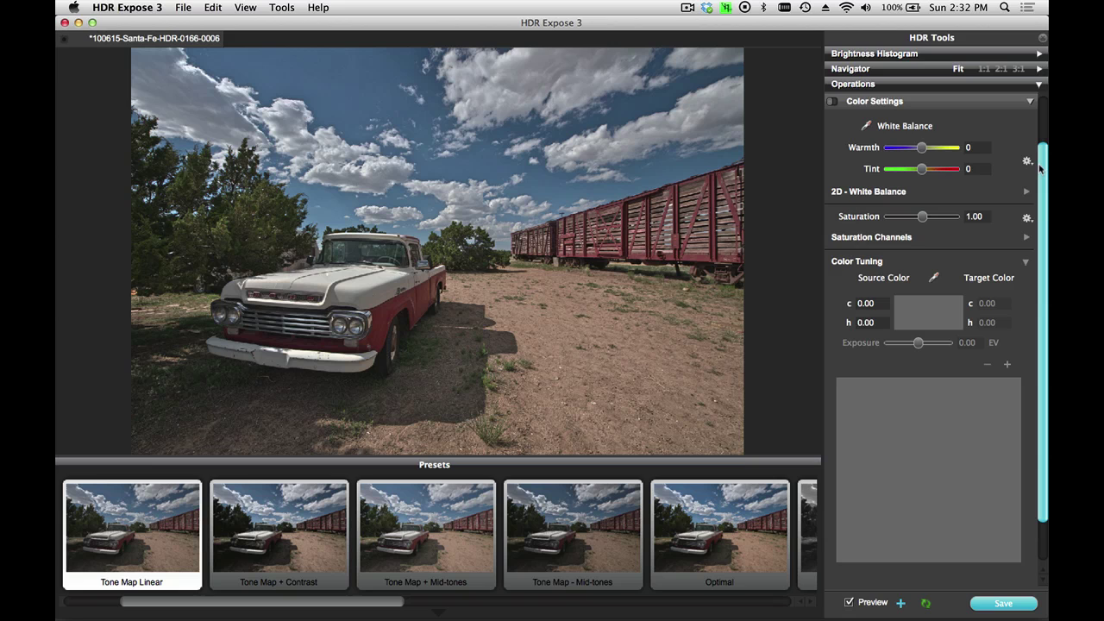
scroll(838, 134, down, 2)
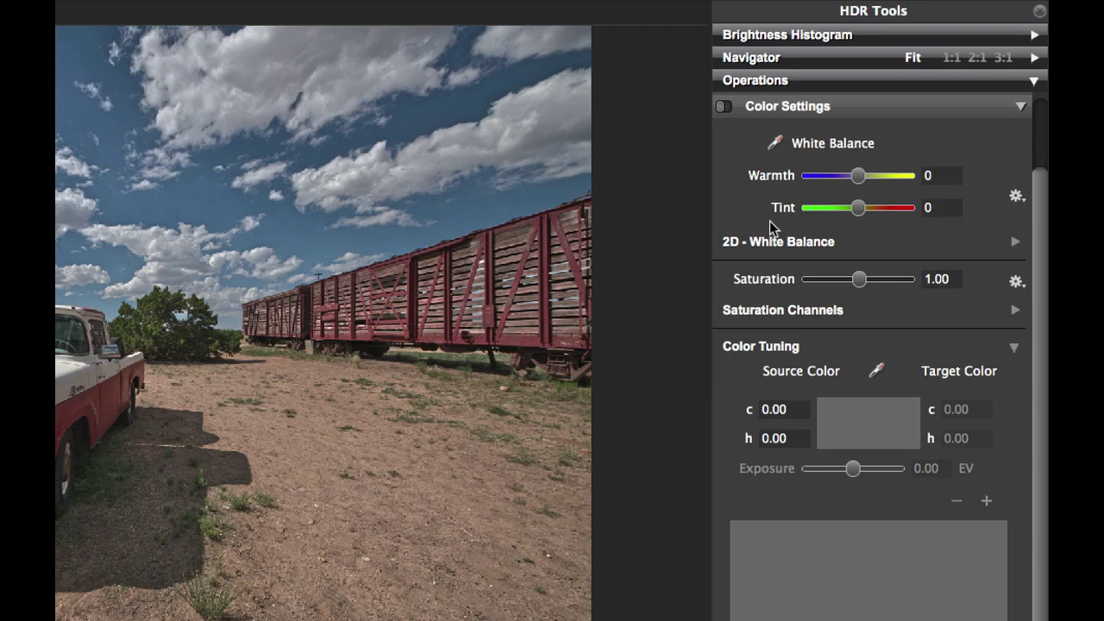
Sample white balance from the white truck hood, then set Warmth to -6
click(777, 145)
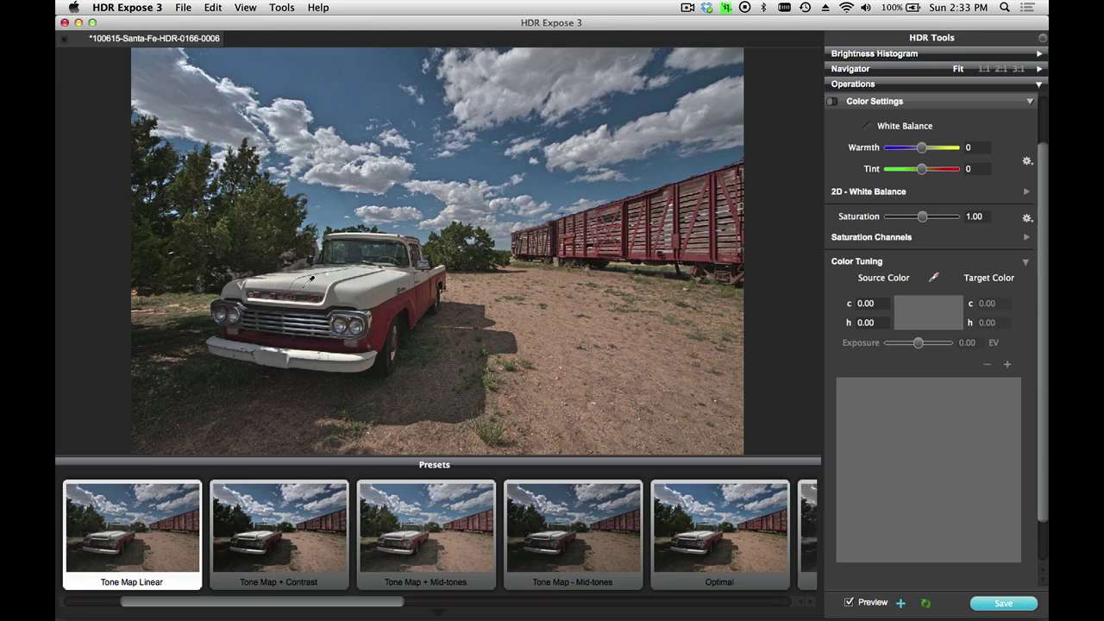
click(307, 282)
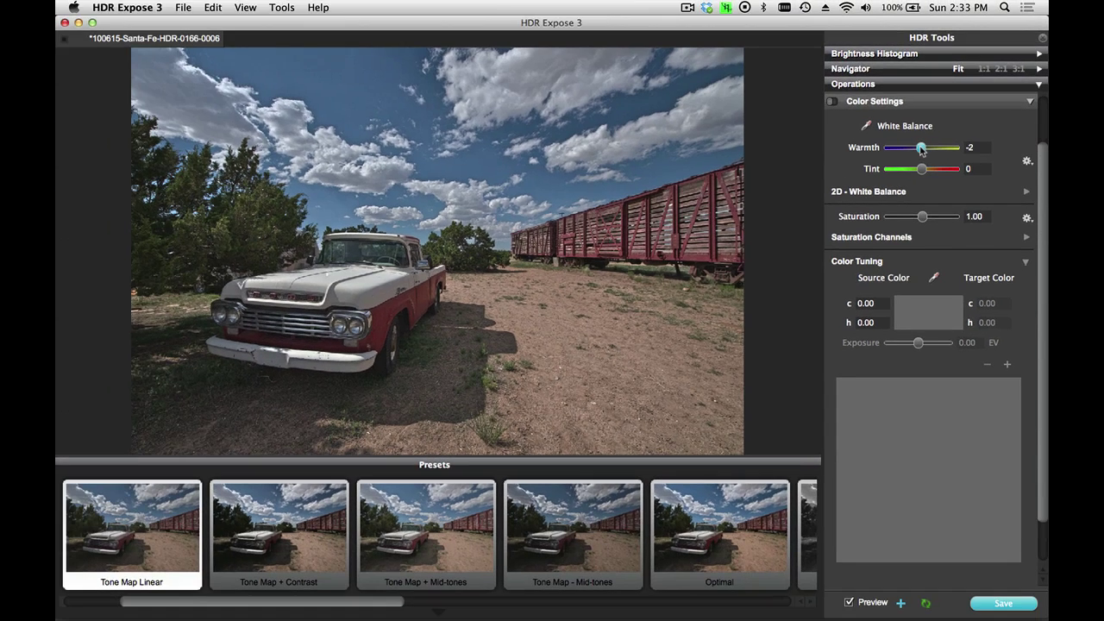
double_click(852, 176)
drag(921, 149, 920, 150)
Drag the 2D White Balance point toward orange to reach Warmth 13, Tint 3
click(1026, 193)
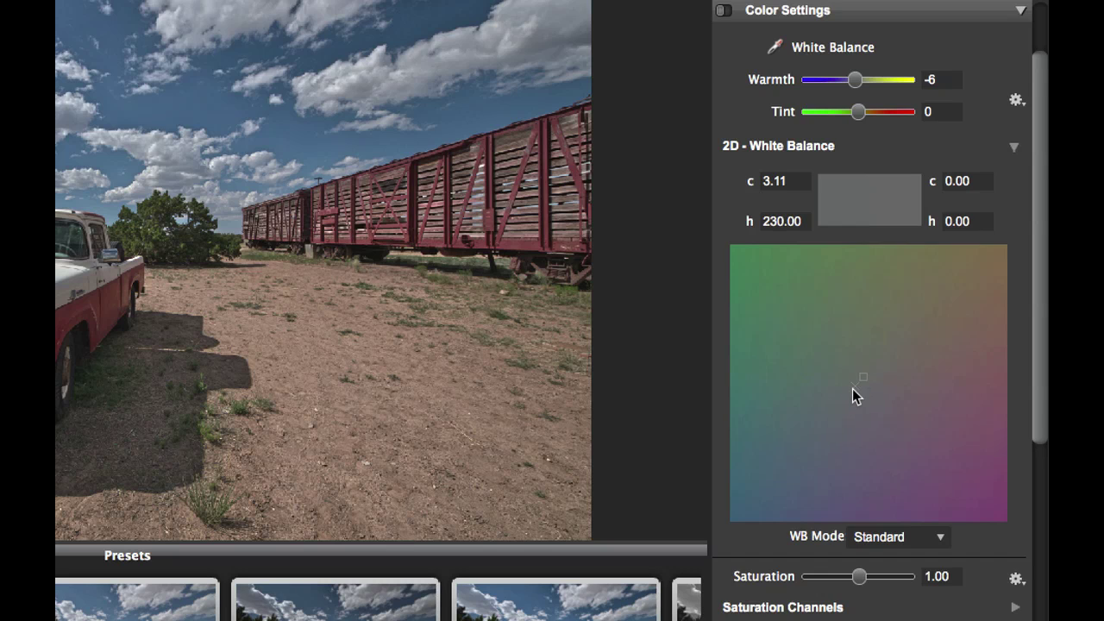
drag(853, 388, 899, 357)
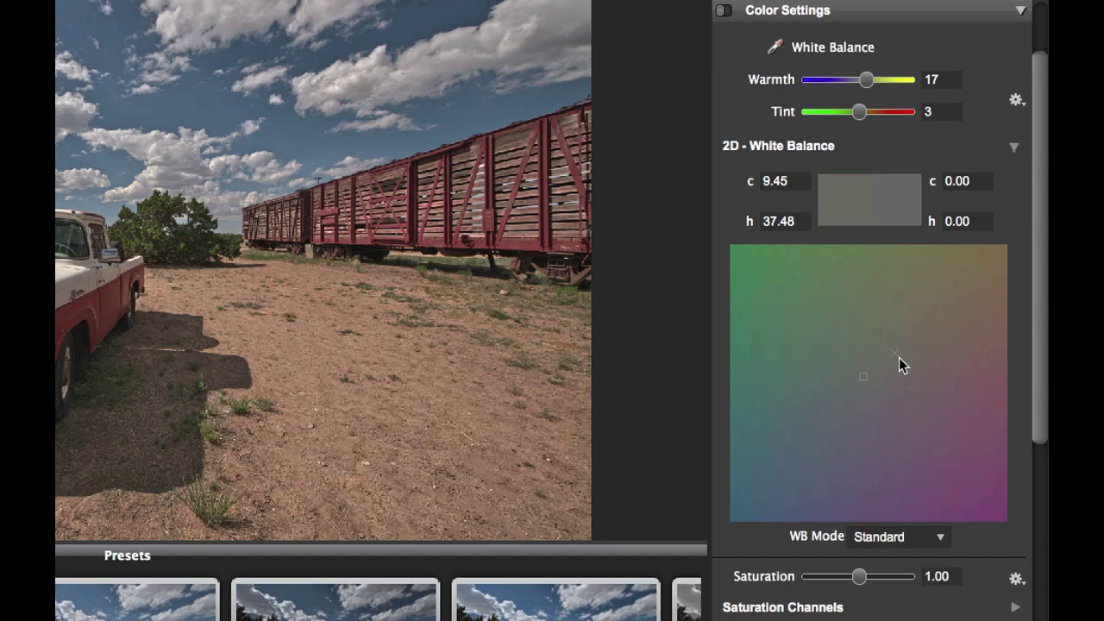
drag(899, 357, 893, 365)
Try adjusting overall Saturation, then reset it to 1.00
click(1014, 147)
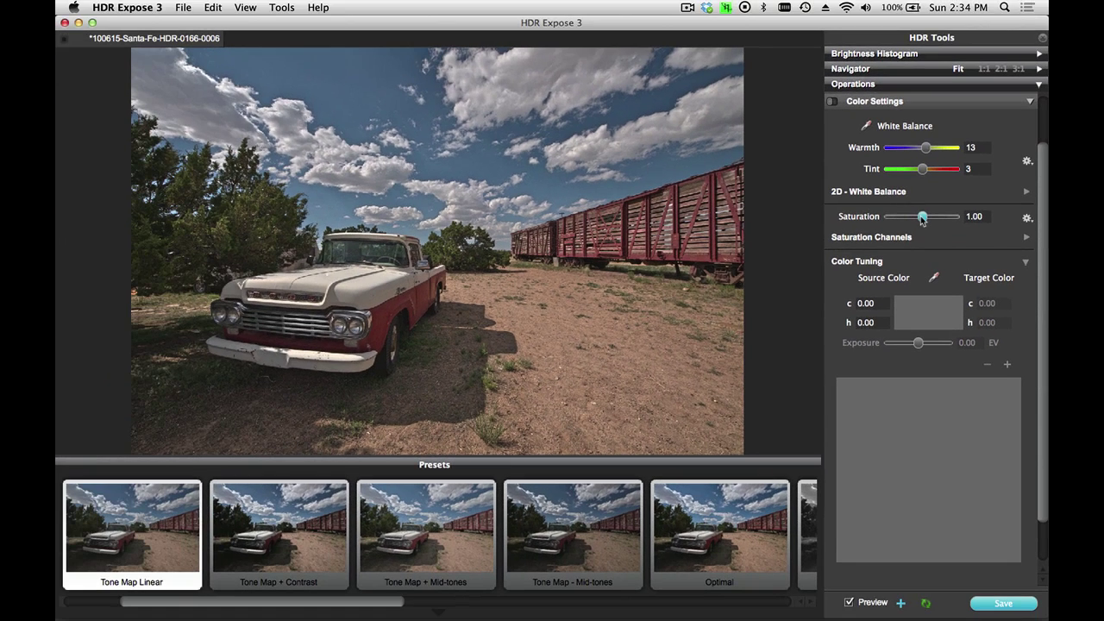
drag(859, 189, 875, 192)
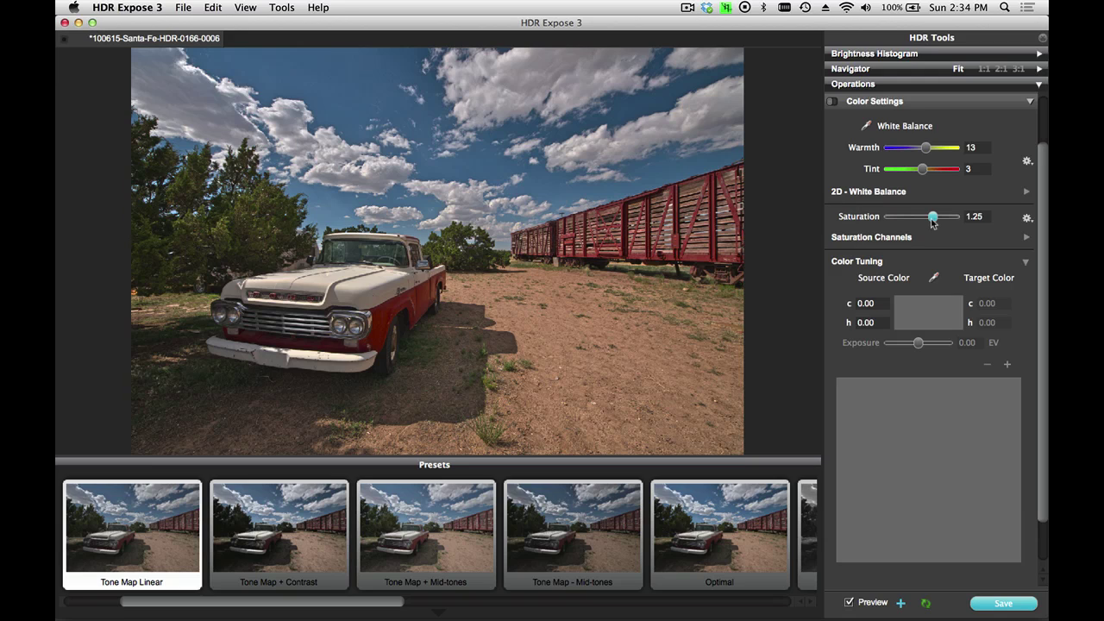
drag(932, 219, 879, 218)
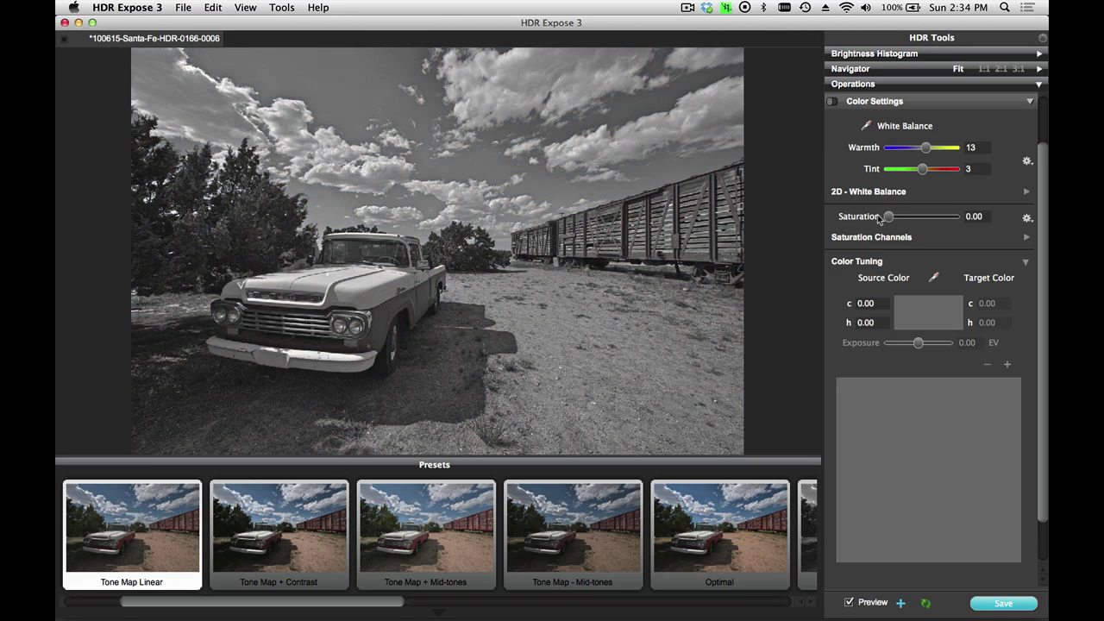
double_click(878, 218)
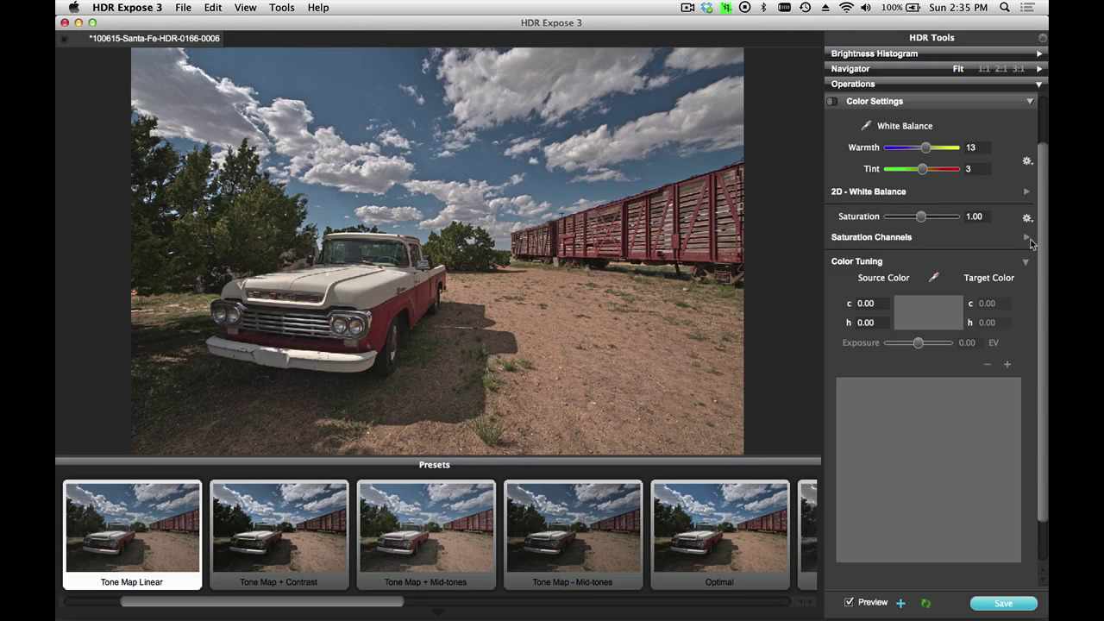
Boost the Red saturation channel to 1.23, leaving Blue at 1.00
click(1028, 238)
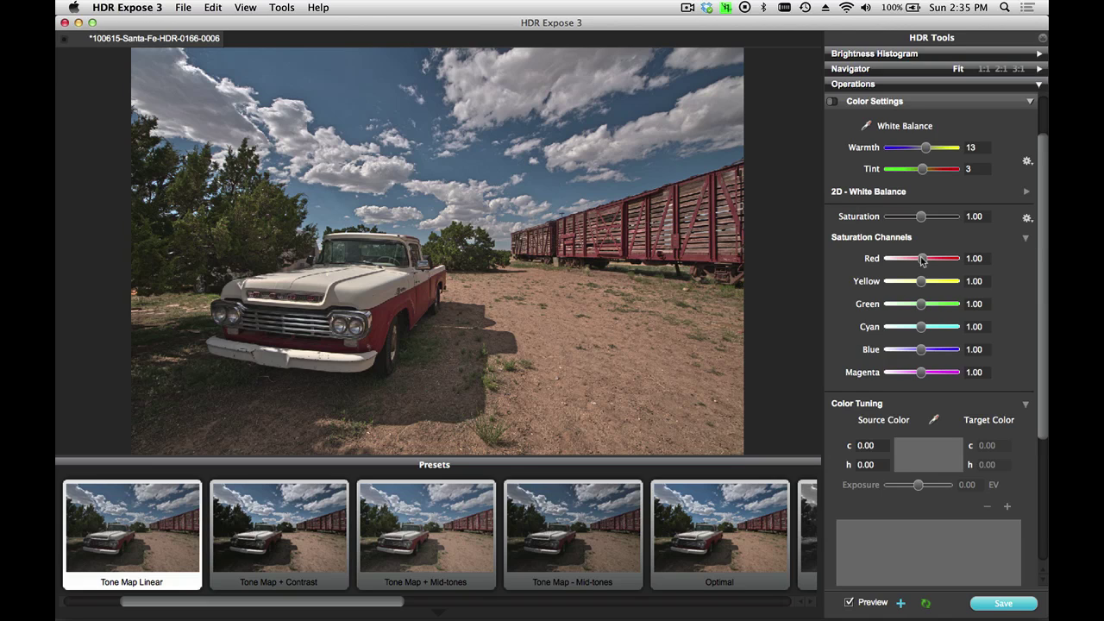
drag(921, 260, 931, 263)
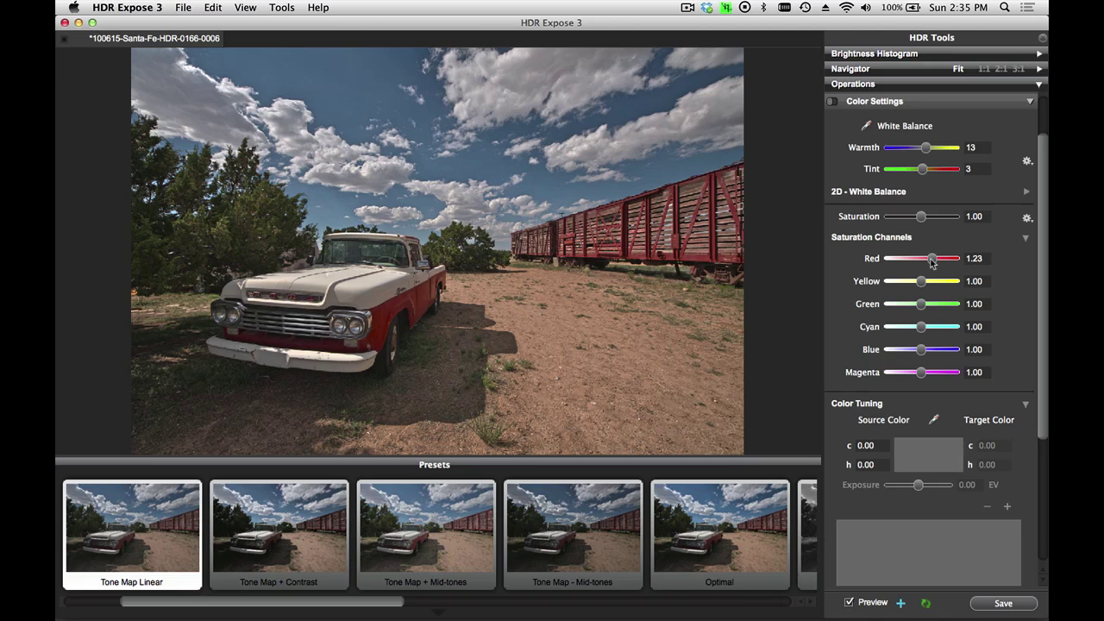
drag(921, 348, 935, 350)
double_click(871, 350)
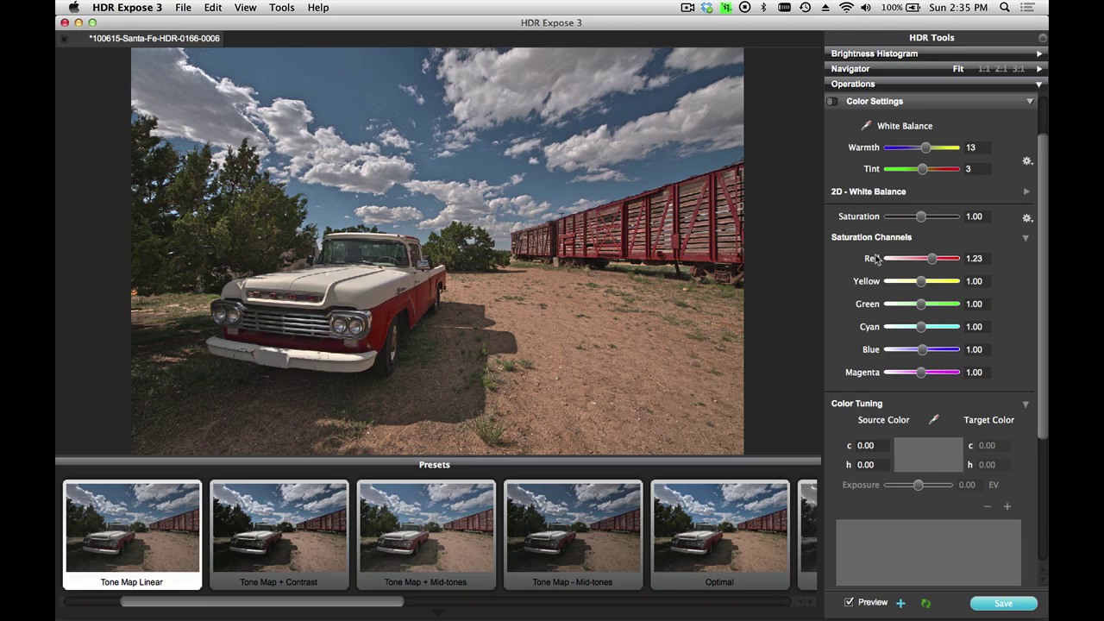
Sample the truck's red fender and retarget it to c 84.40, h 10.03 at -0.15 EV
click(1024, 238)
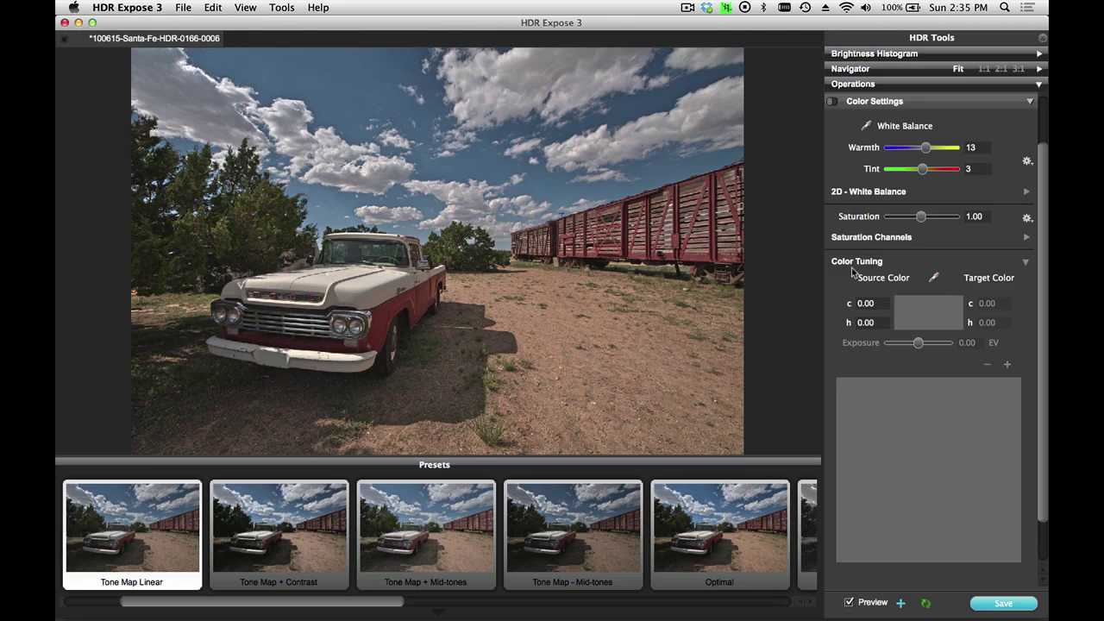
click(934, 277)
click(387, 312)
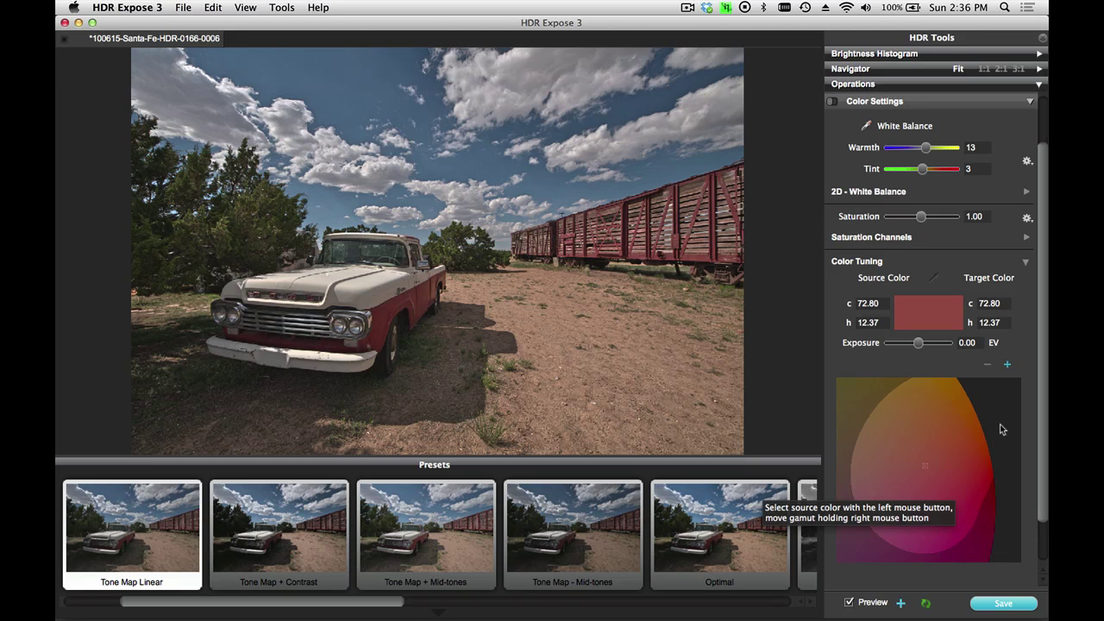
click(902, 436)
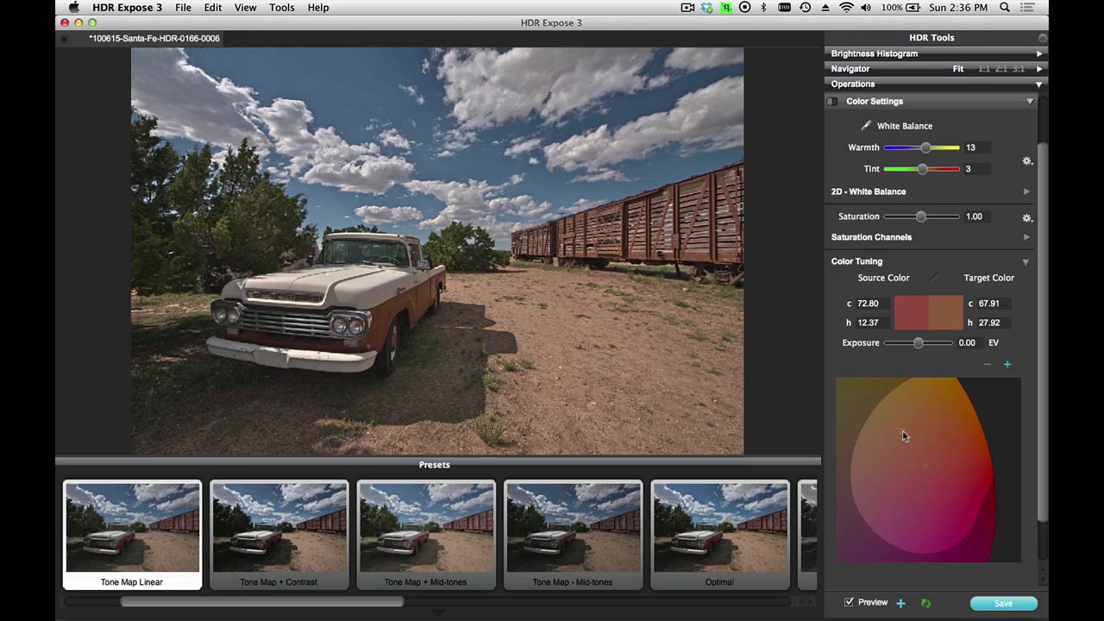
mouse_move(902, 435)
mouse_down()
mouse_move(964, 494)
mouse_move(896, 528)
mouse_move(954, 470)
mouse_up()
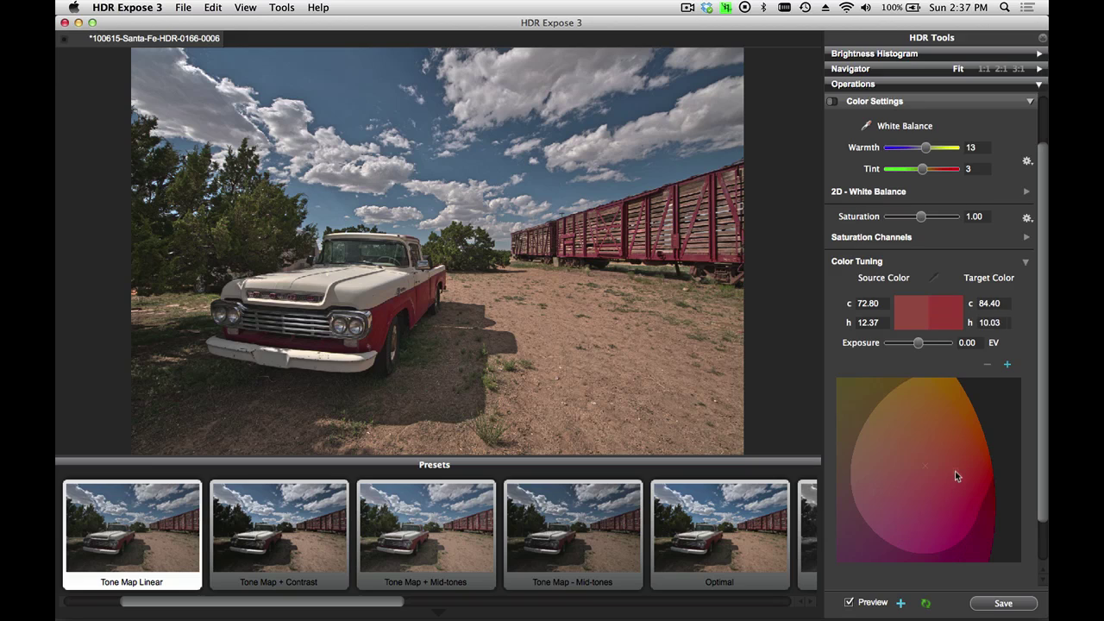
drag(918, 343, 919, 344)
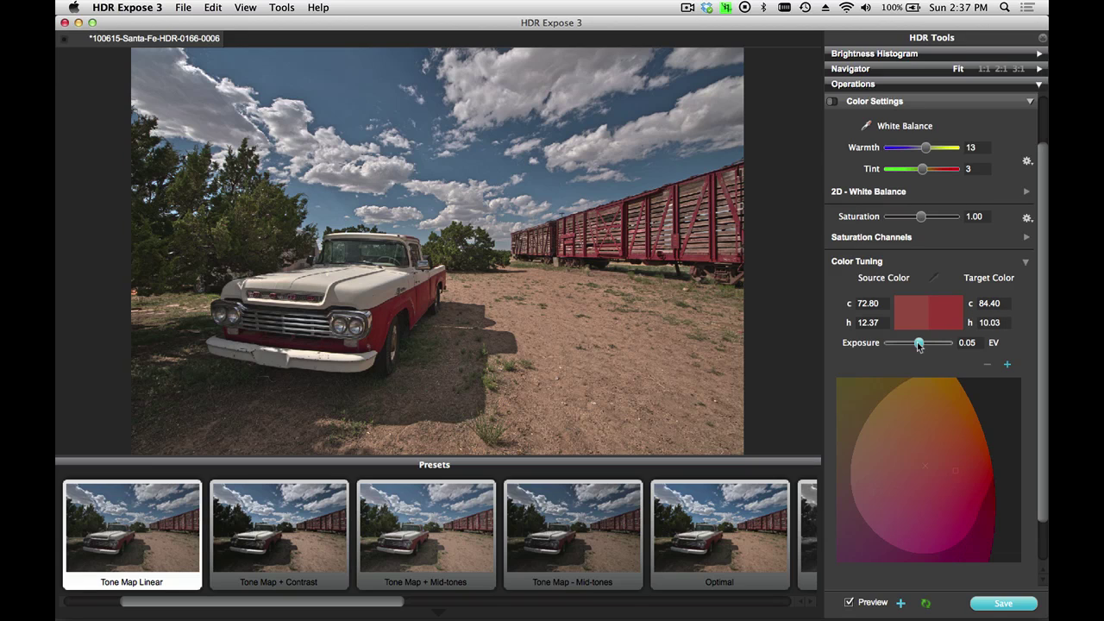
drag(919, 345, 916, 345)
Add a tuning entry for the sky blue, shifting it toward cyan at c 45.70, h 219.61
click(1008, 365)
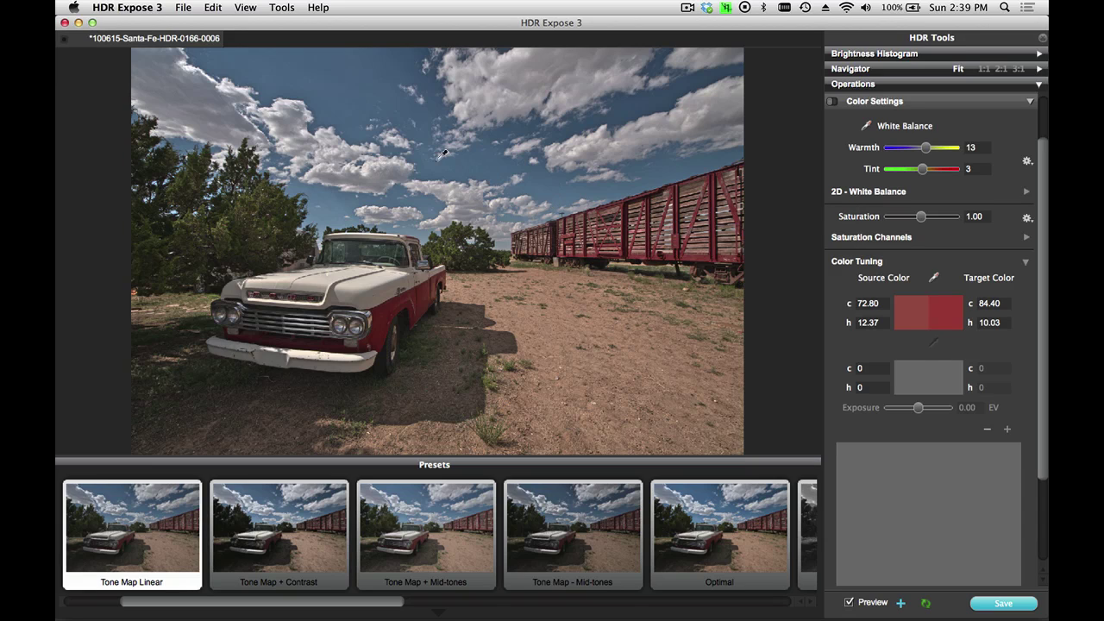
click(340, 87)
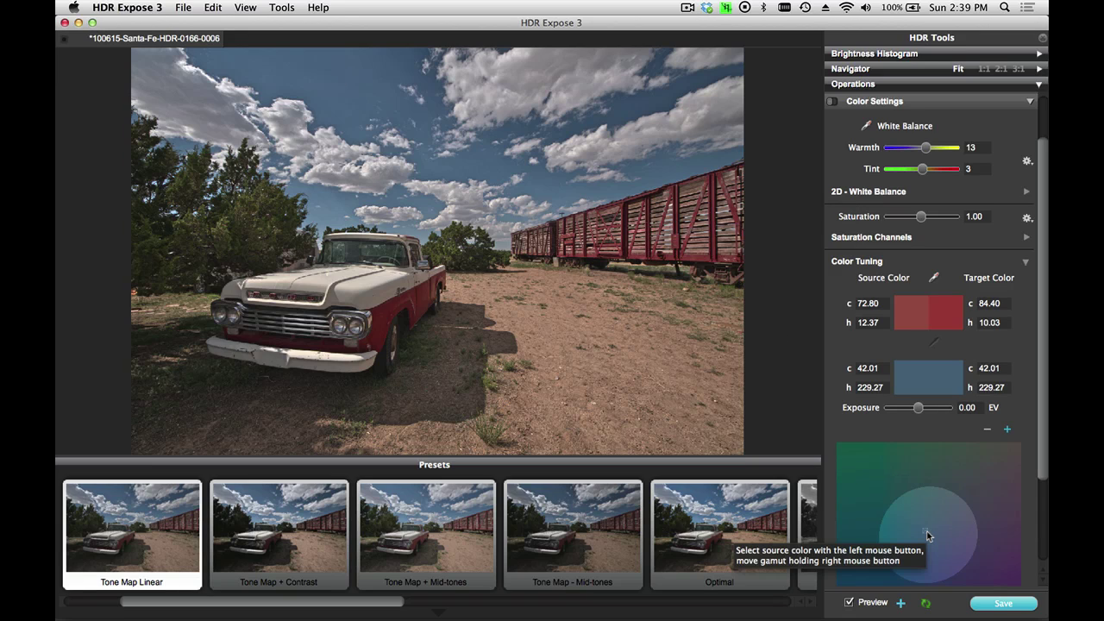
drag(926, 533, 914, 527)
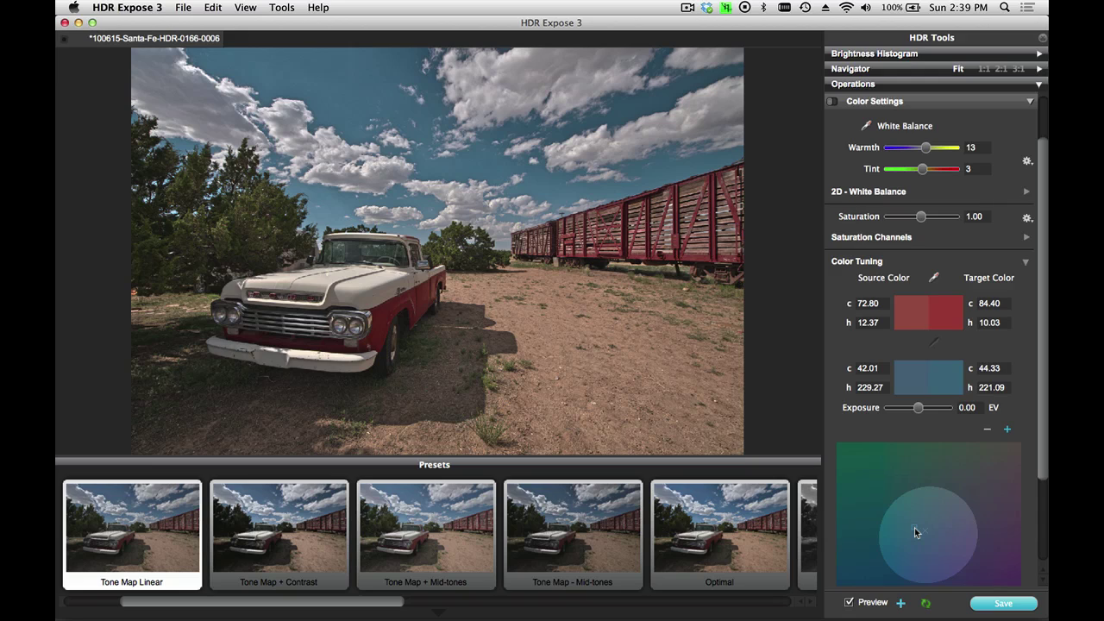
drag(914, 528, 910, 528)
scroll(1043, 367, down, 1)
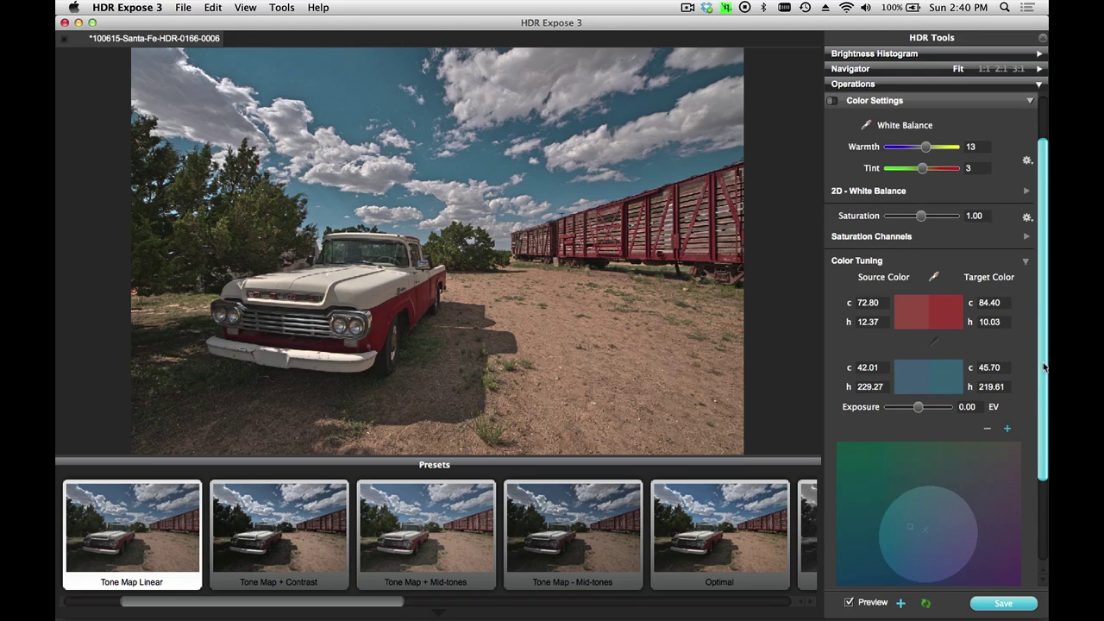